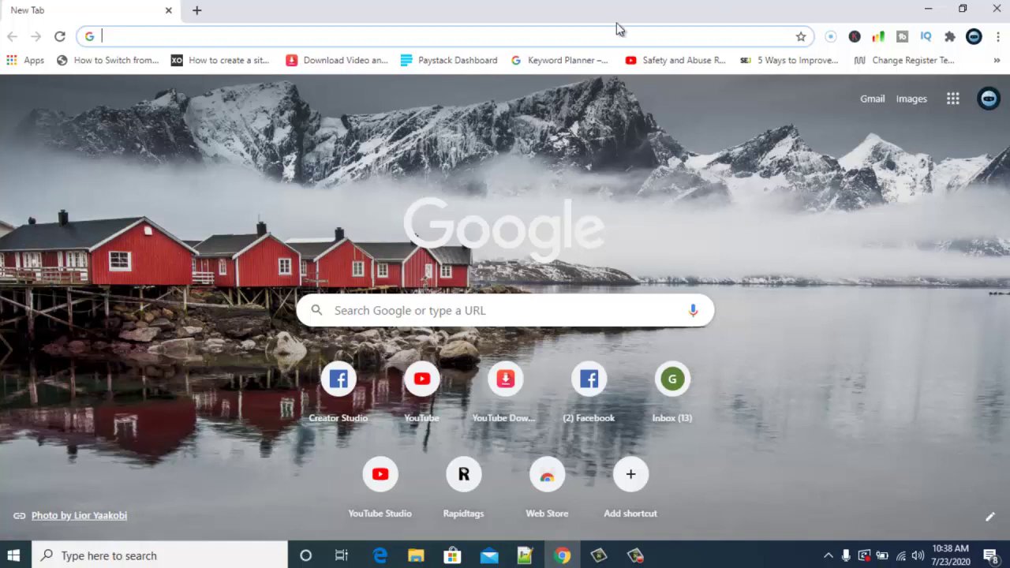
Step: Open Facebook Creator Studio from the facebook.com/ address bar suggestion in Chrome
text(faceb)
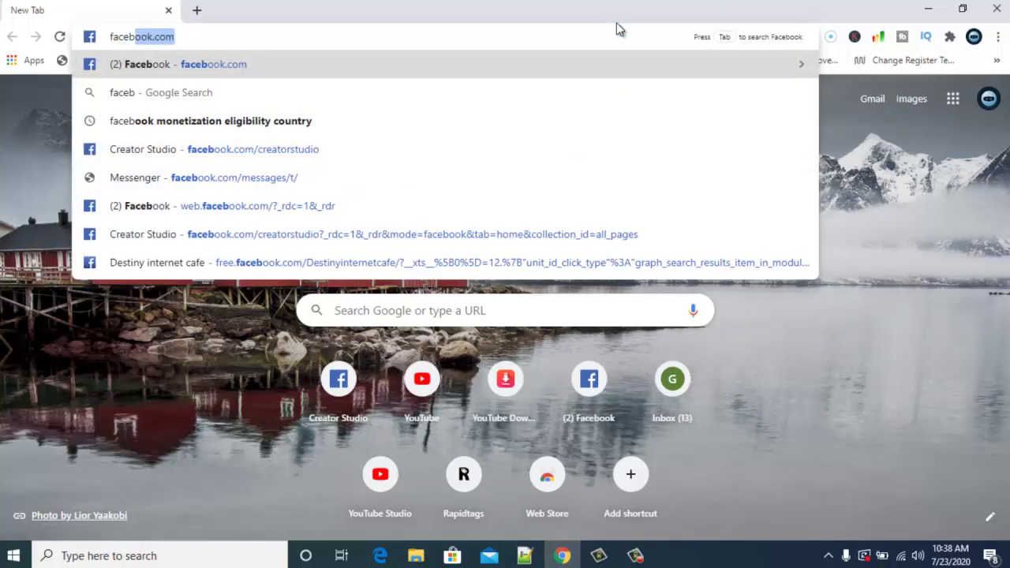
text(ook.com/)
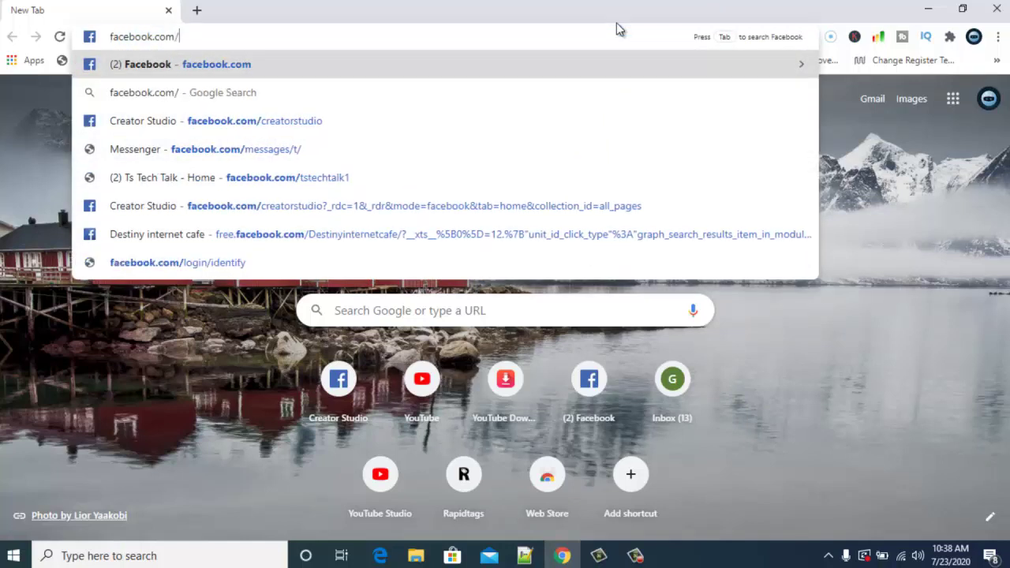
key(Down)
key(Down)
key(Return)
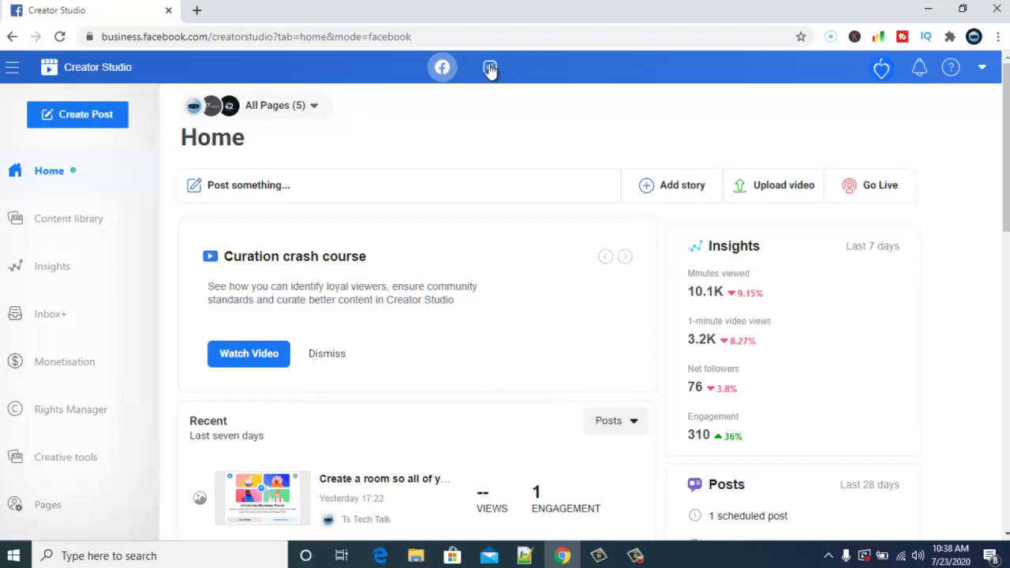
Step: Switch Creator Studio to Instagram content and list the Create Post types
click(490, 68)
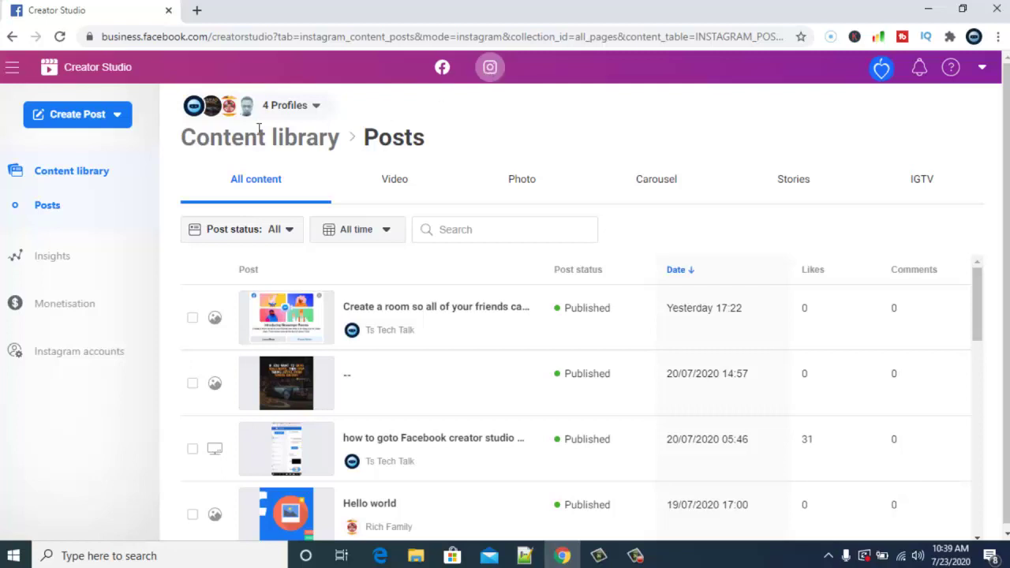
click(119, 116)
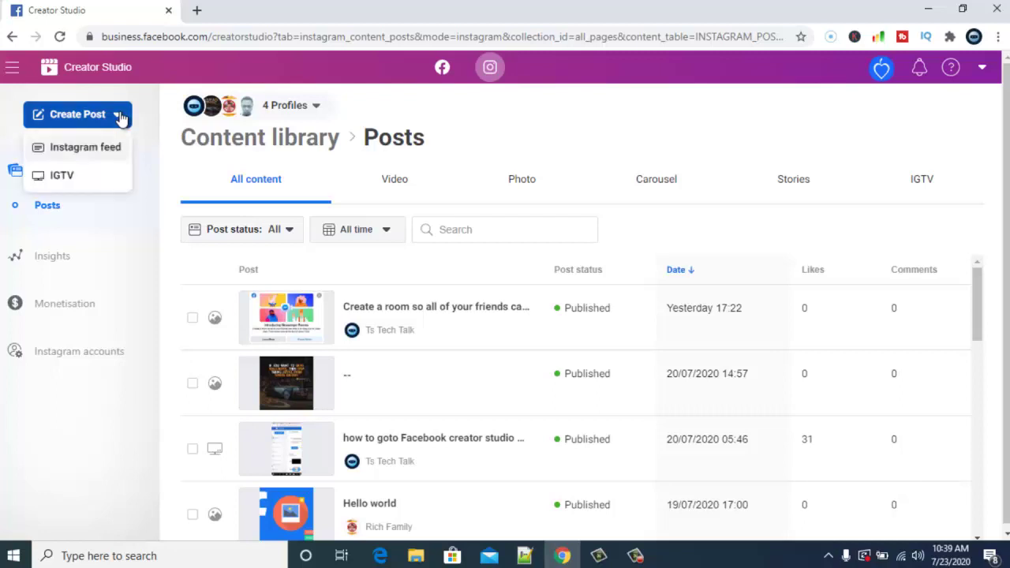
Step: Start a new IGTV post from the first Instagram account
click(75, 170)
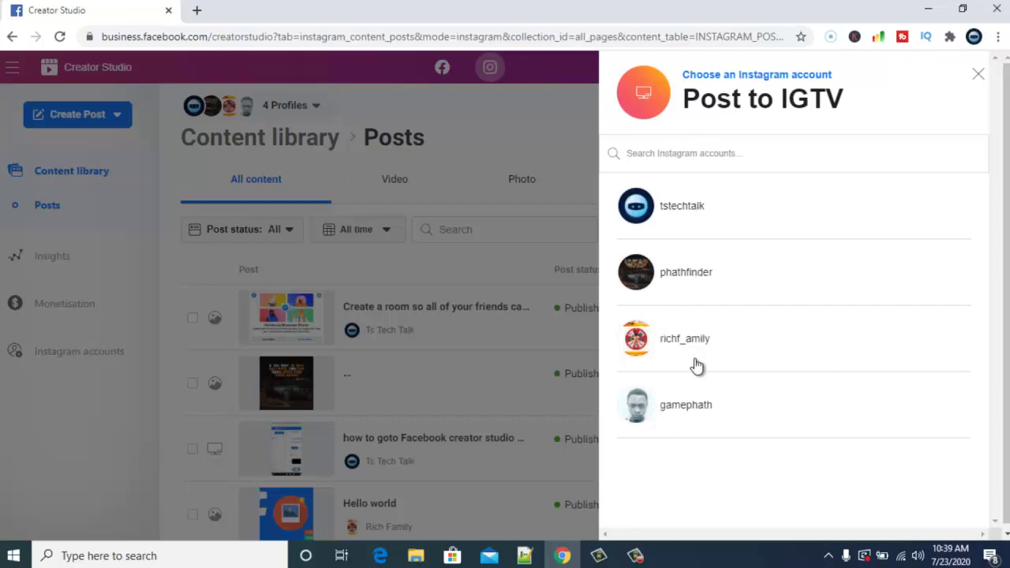
click(690, 211)
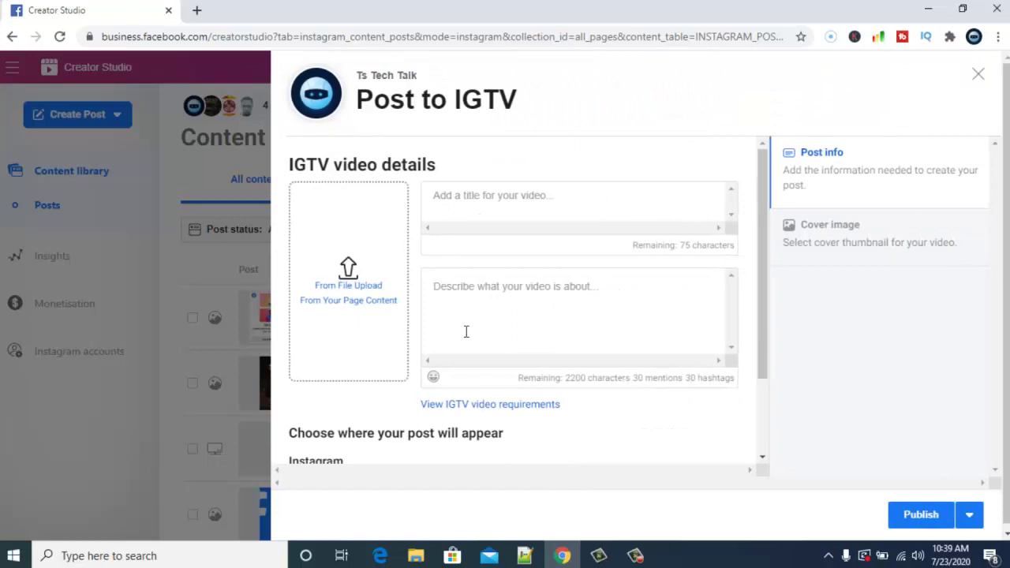
Step: Upload the 'how to add instagram account to Facebook creator studio' video file from the computer
click(359, 289)
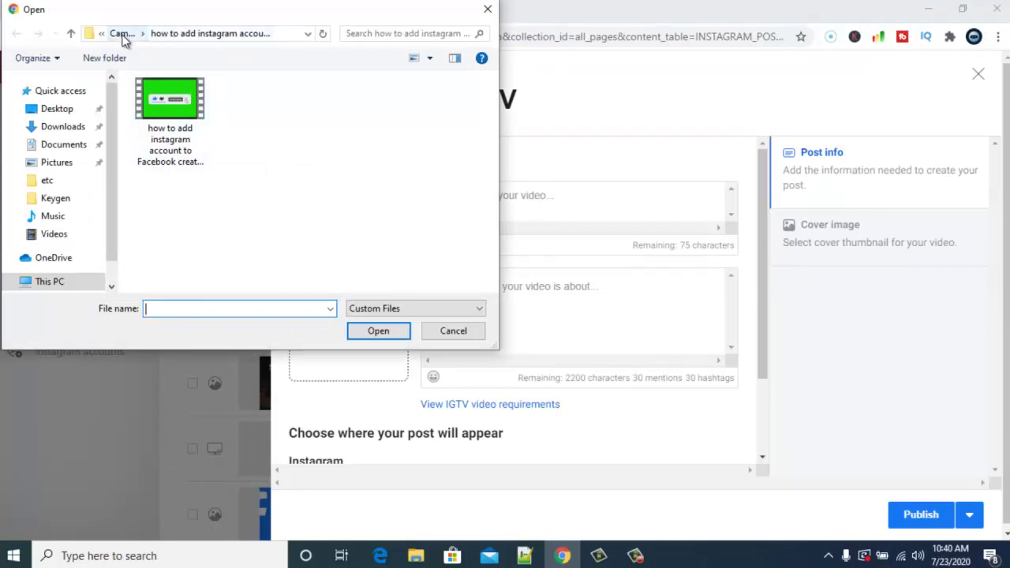
click(178, 128)
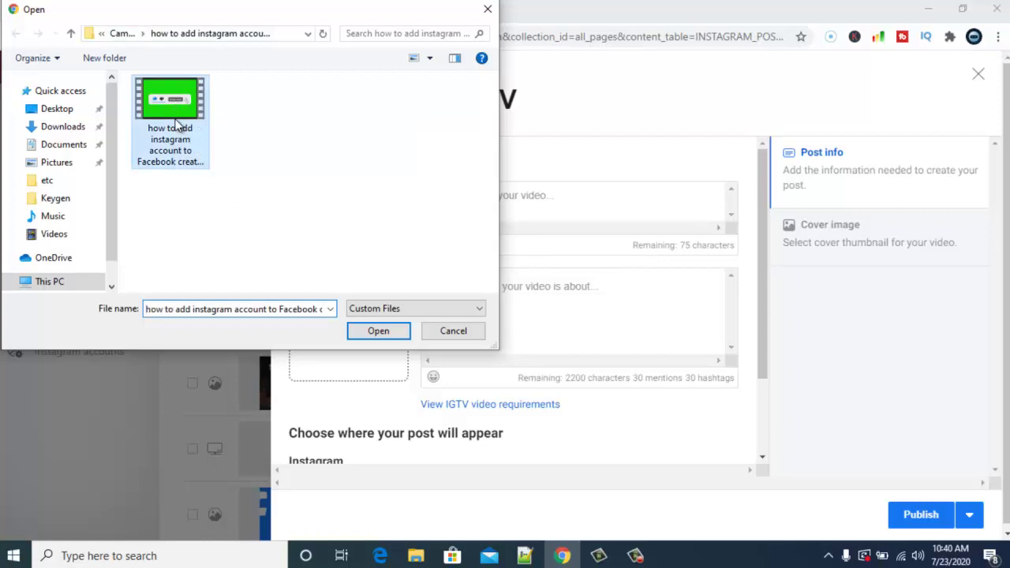
click(398, 338)
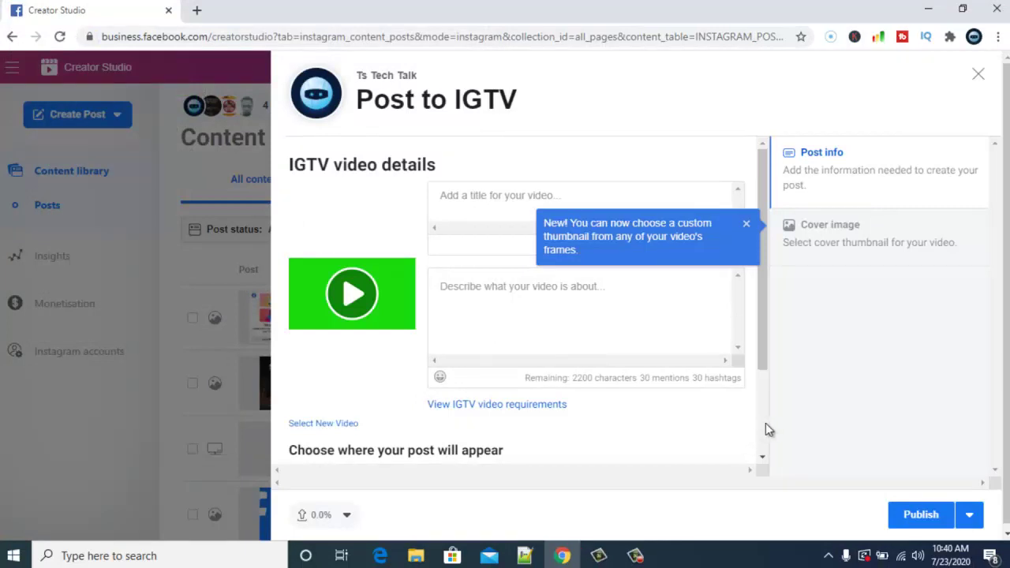
Step: Also share the IGTV video to the Facebook page, then bring up the cover image choices
scroll(765, 423, down, 1)
scroll(765, 424, down, 2)
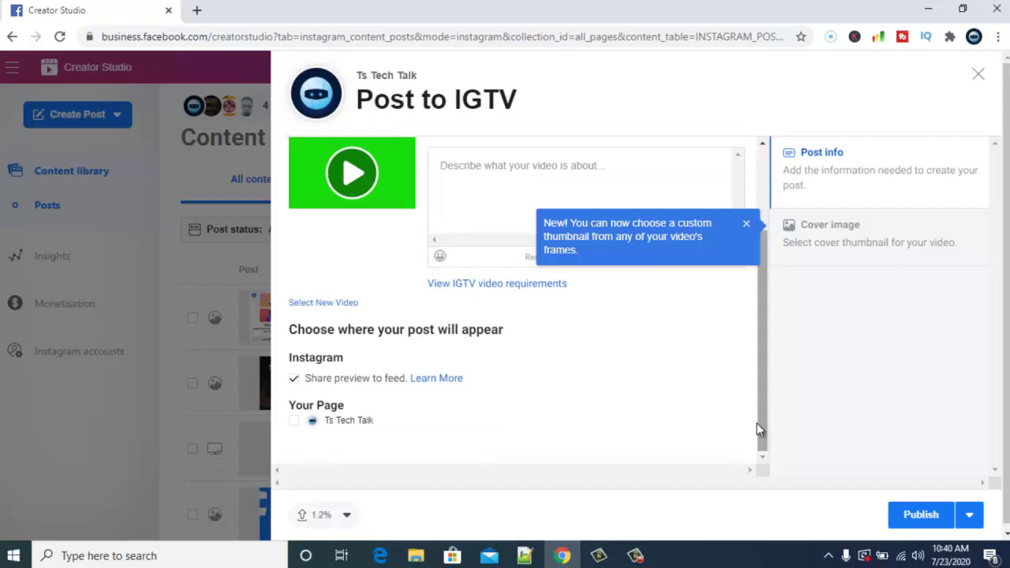
click(296, 422)
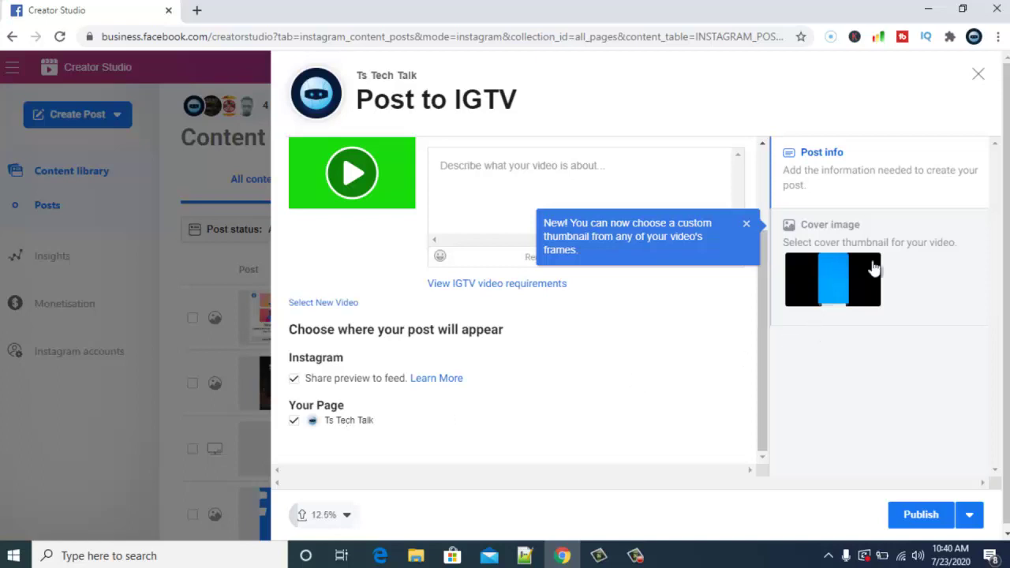
click(868, 273)
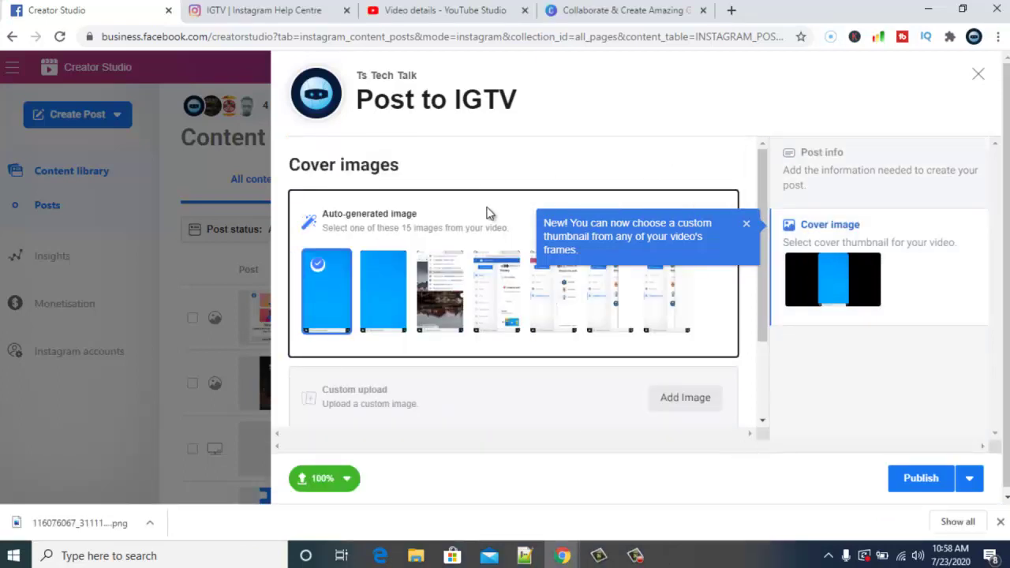
Step: Use the fourth auto-generated thumbnail as the IGTV cover
click(485, 300)
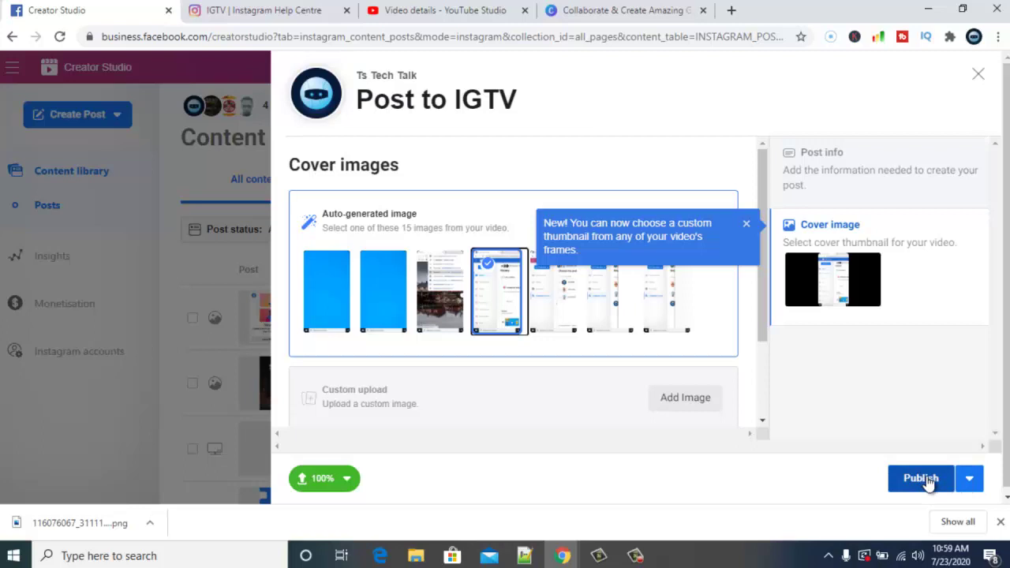
Step: Schedule the IGTV post for 26 July 2020 at 03:39 America/Los_Angeles time
click(969, 478)
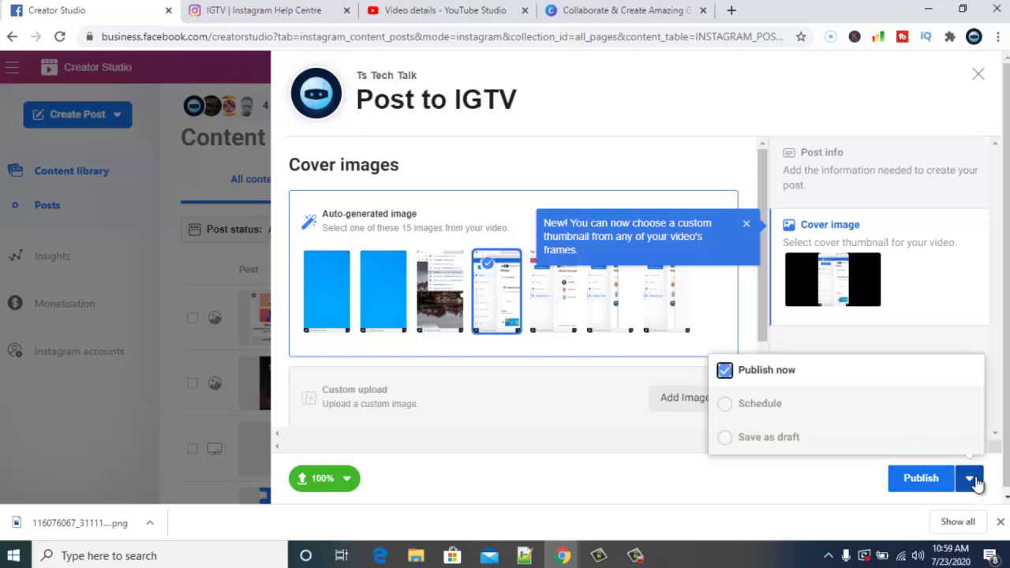
click(824, 407)
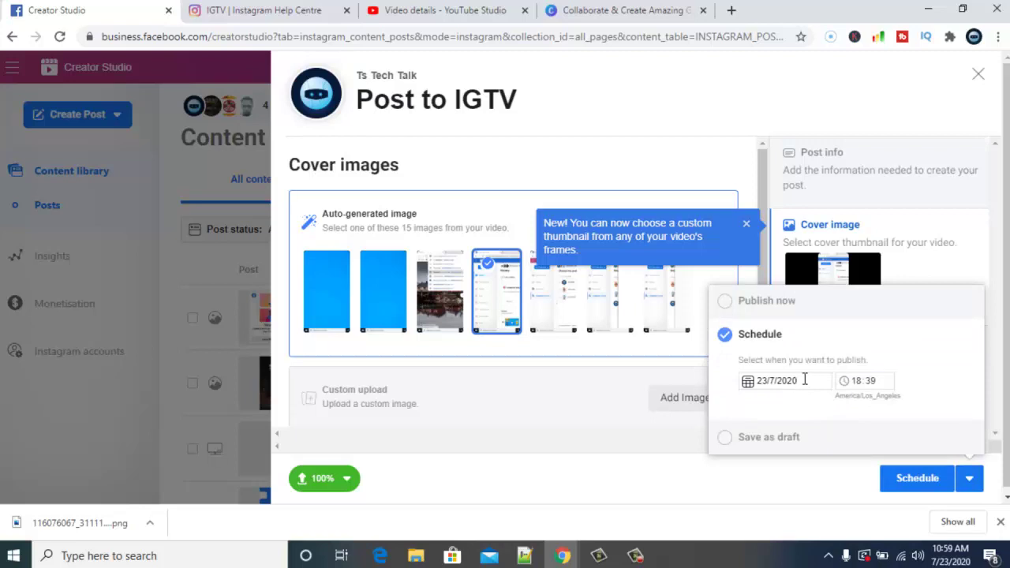
click(804, 380)
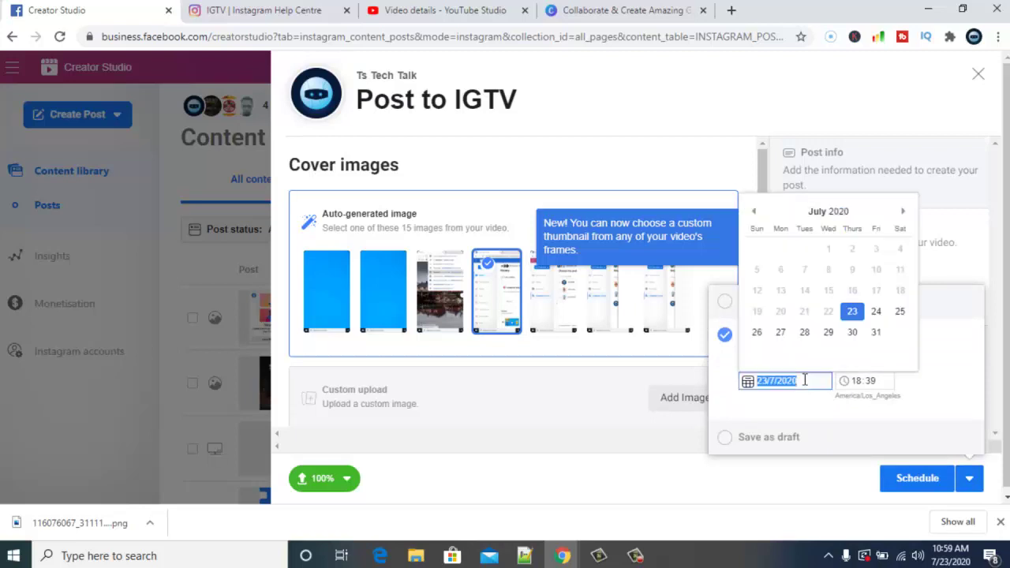
click(903, 211)
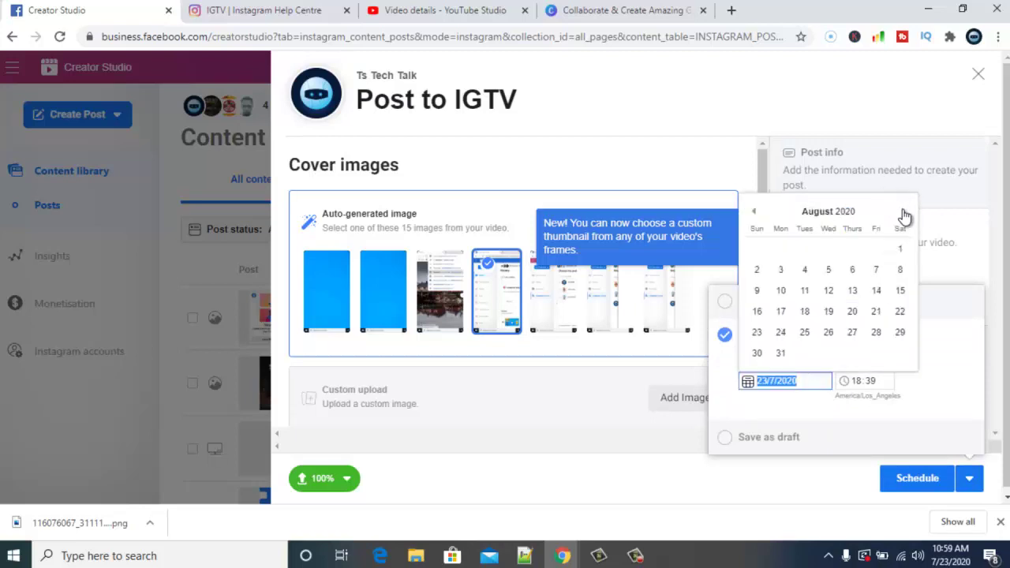
click(903, 211)
click(903, 212)
click(903, 212)
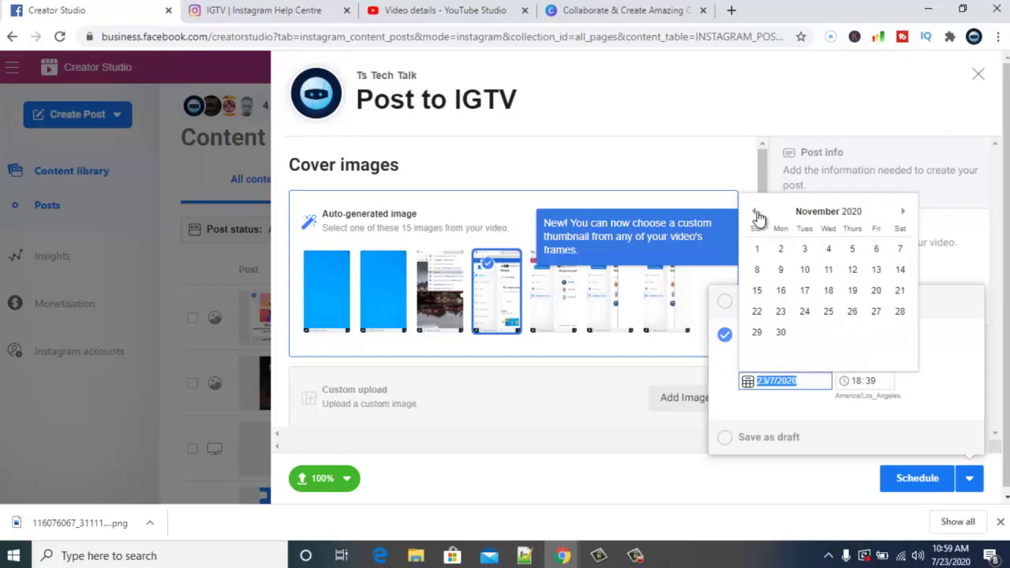
click(756, 213)
click(756, 213)
click(755, 213)
click(755, 213)
click(755, 213)
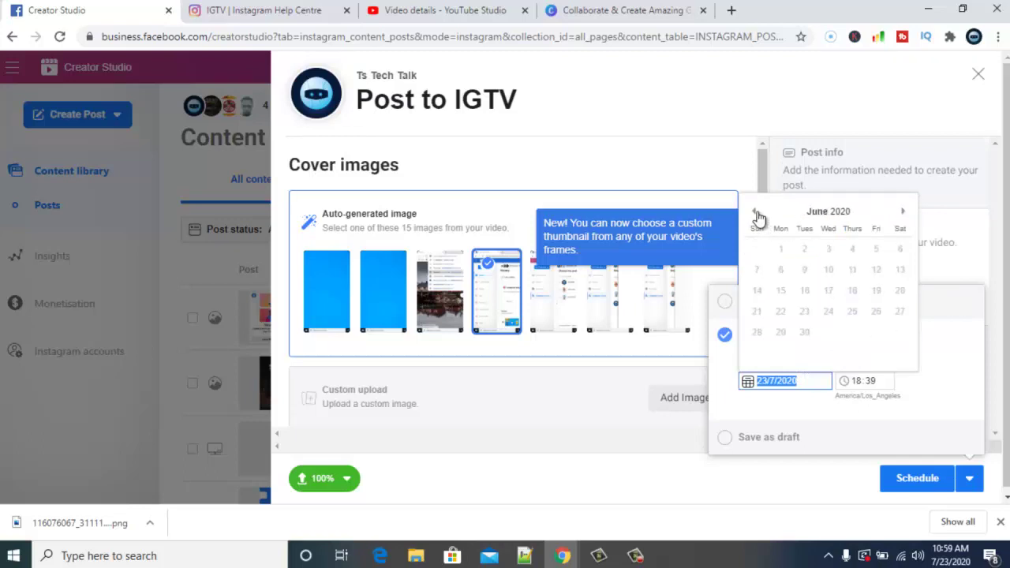
click(904, 212)
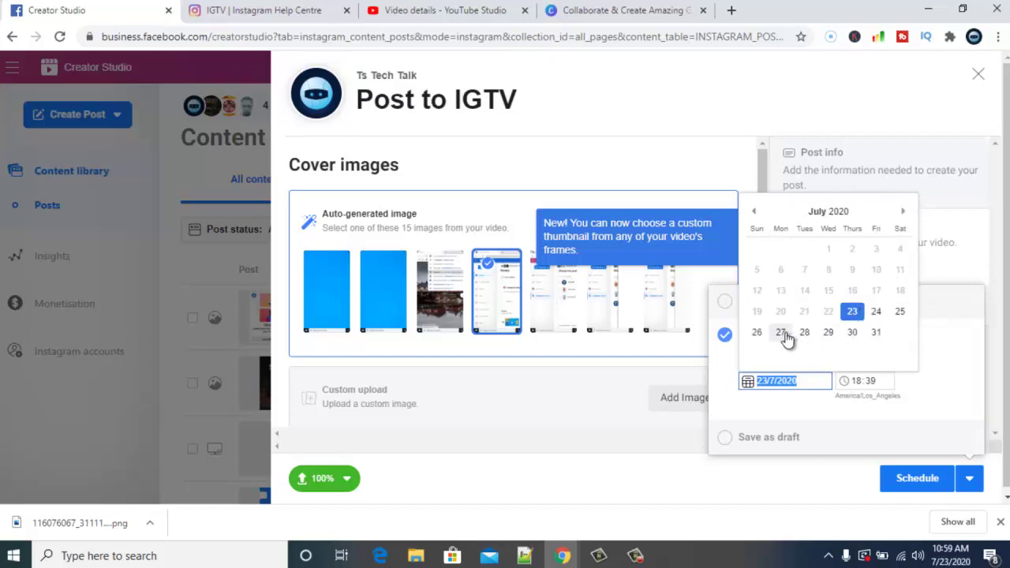
click(756, 332)
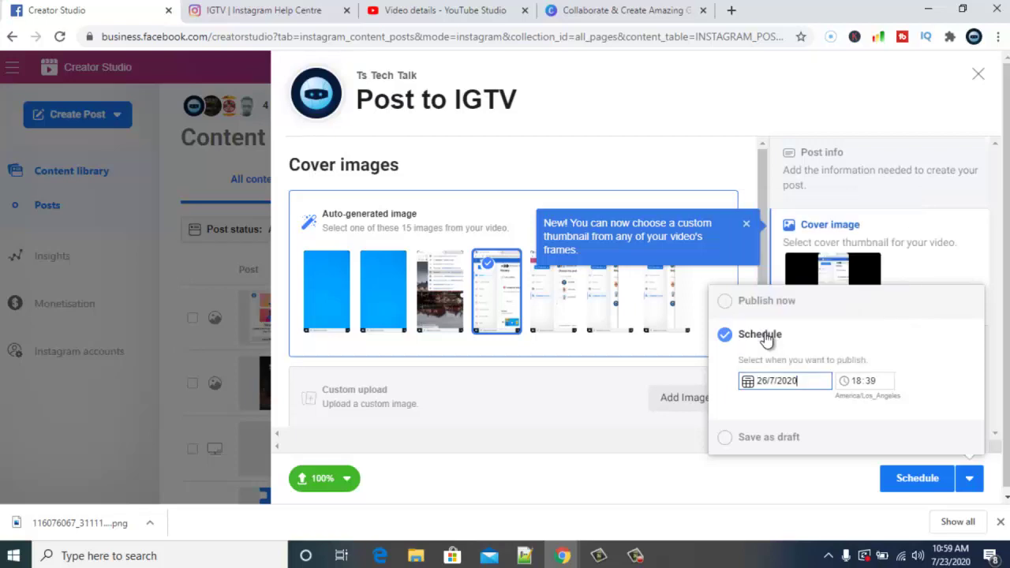
click(861, 382)
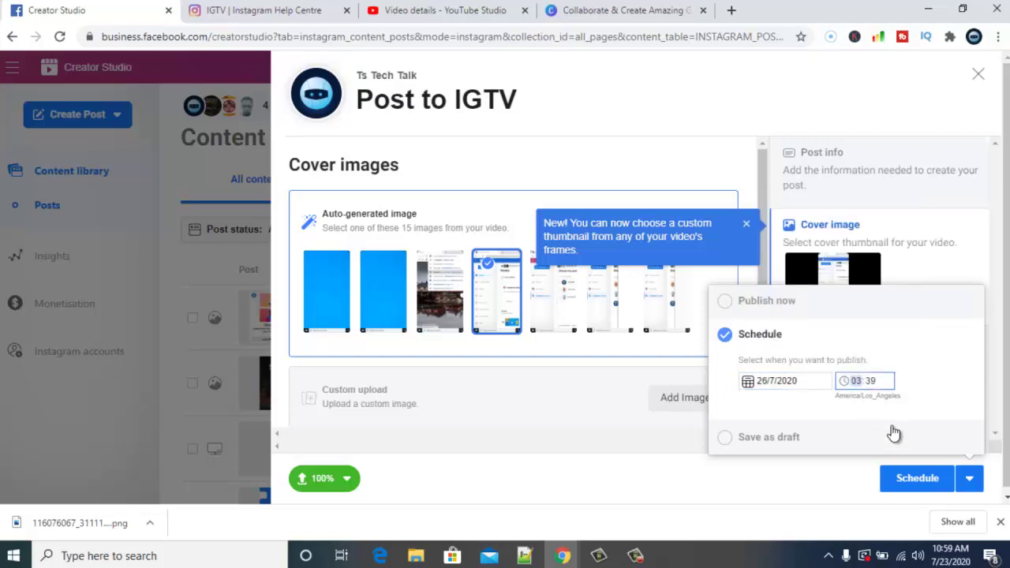
click(905, 483)
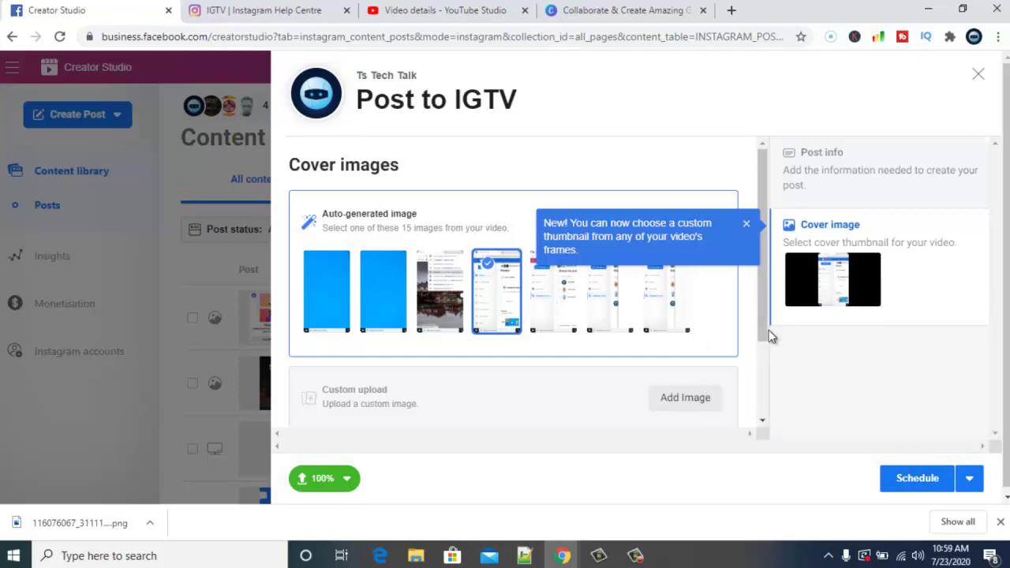
Step: Paste the Ts Tech Talk social-links block into the video description
scroll(762, 362, down, 2)
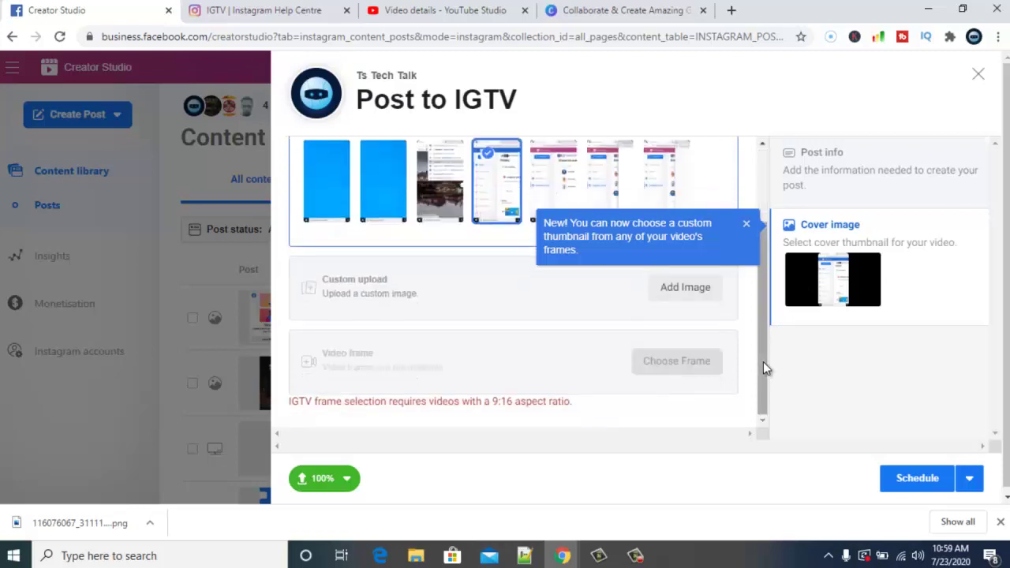
click(839, 188)
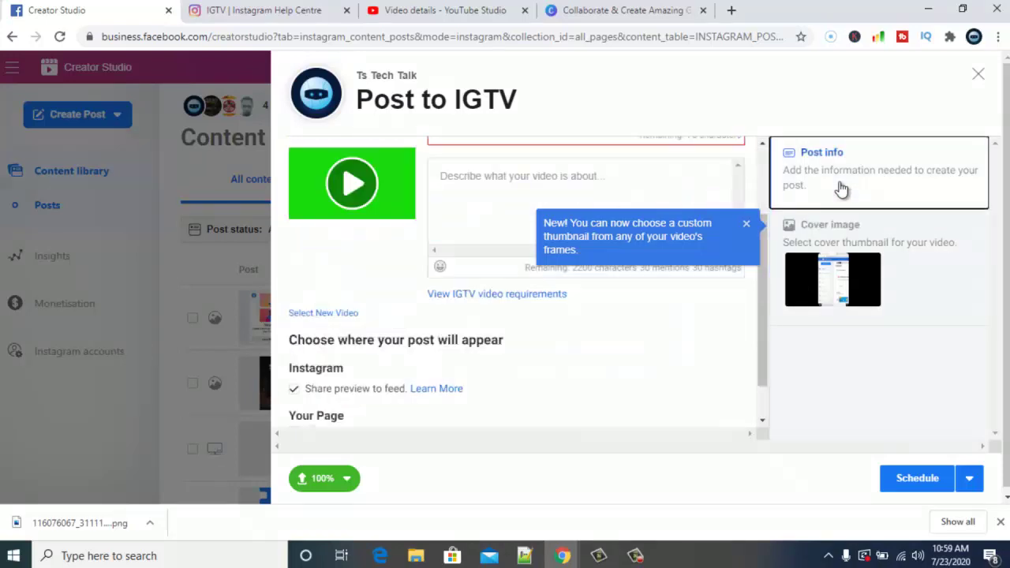
click(520, 216)
key(ctrl+v)
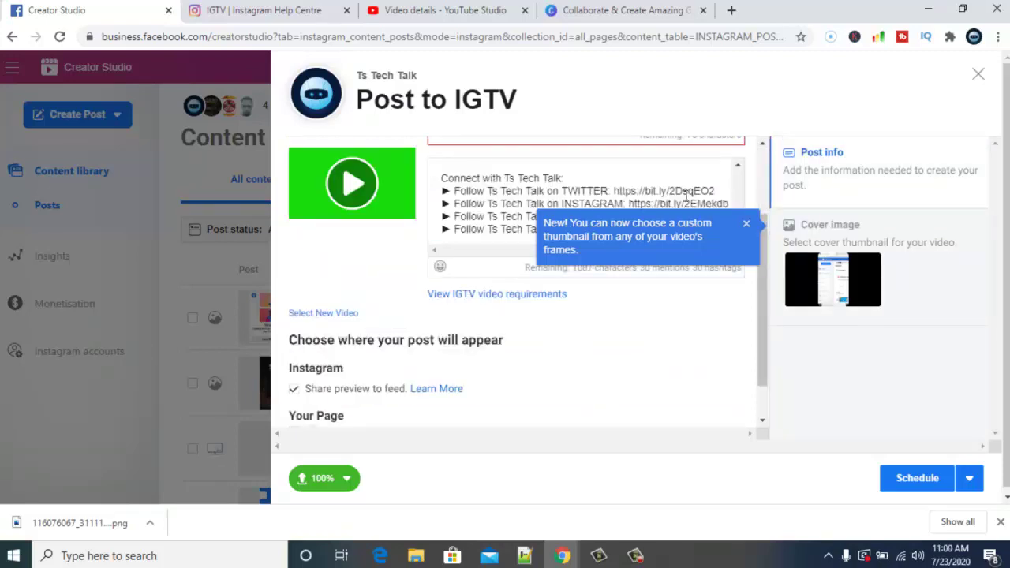
Step: Title the video 'How to add Instagram account to Facebook Creator studio'
scroll(767, 179, up, 2)
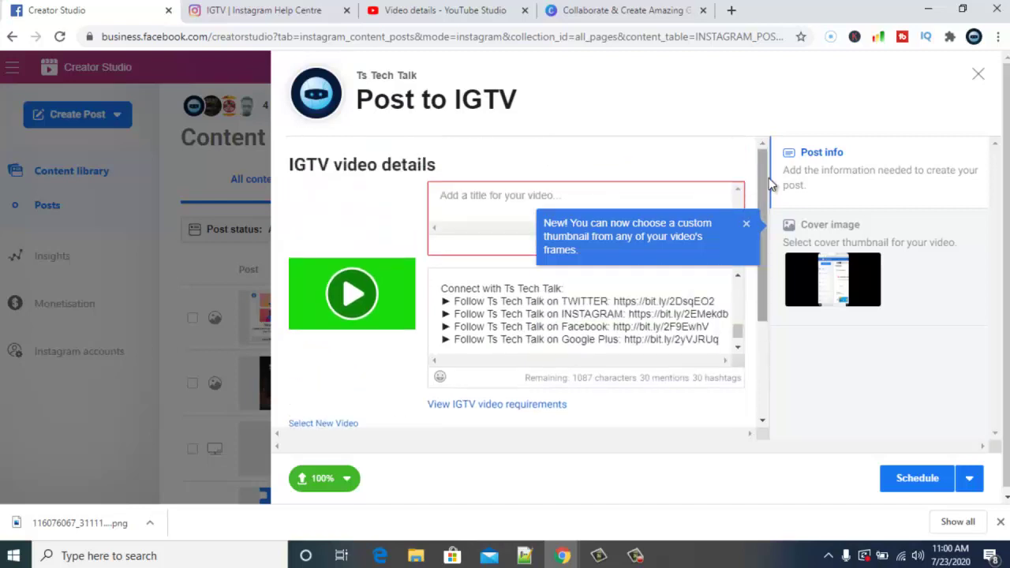
click(552, 199)
text(H)
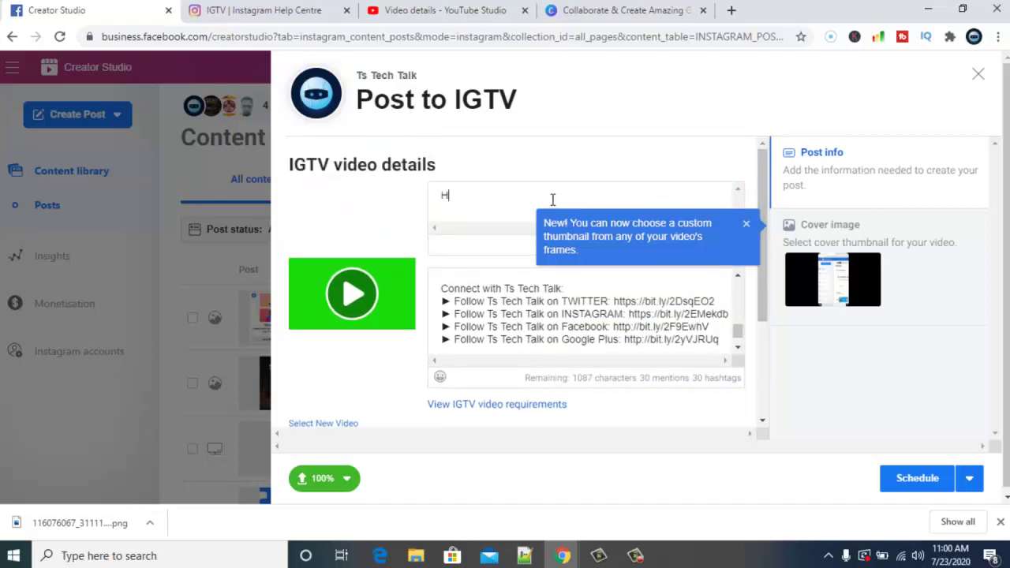
text(ow to add Instag)
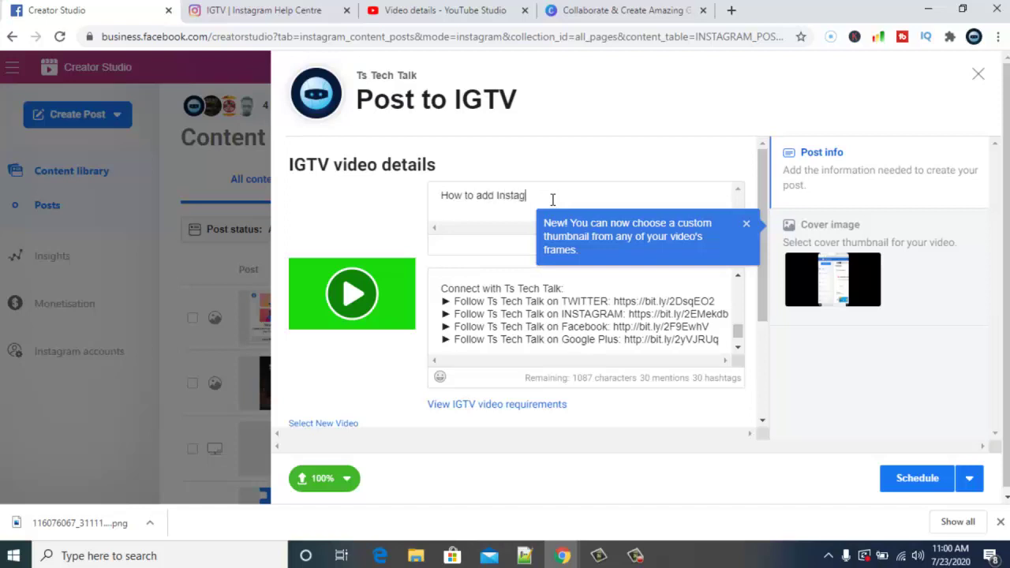
text(ram account to Face)
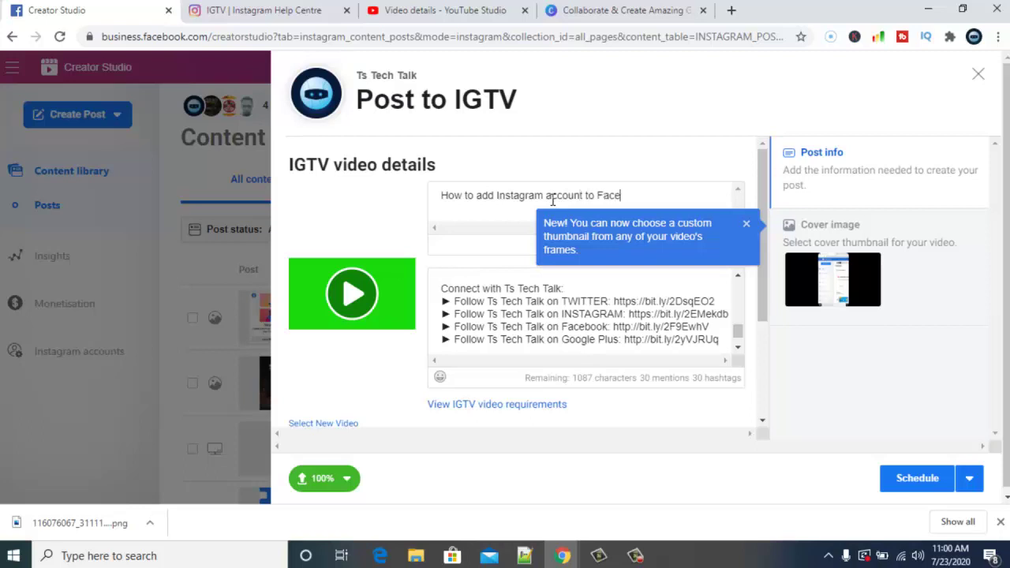
text(book Creator studio)
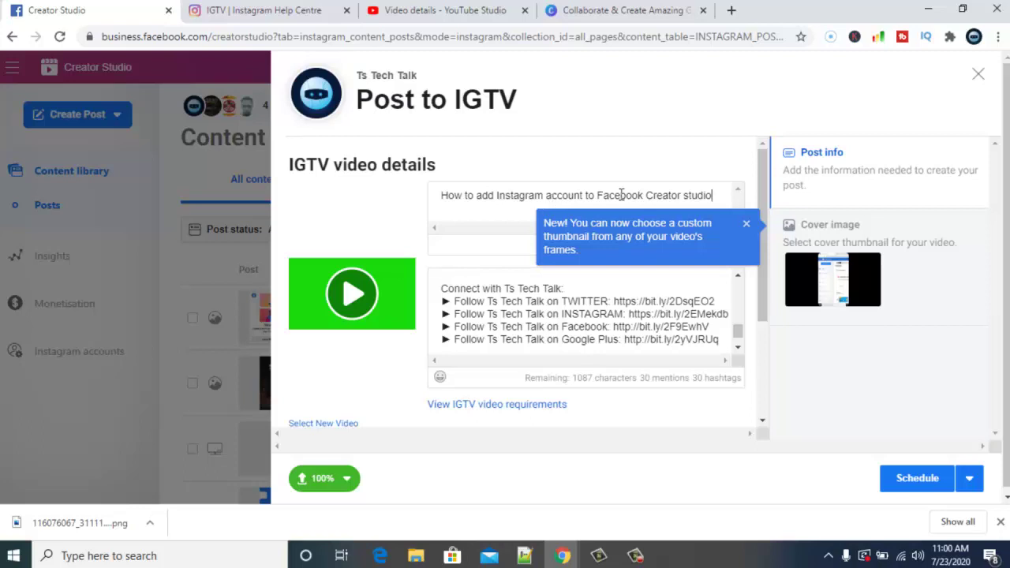
drag(760, 176, 763, 296)
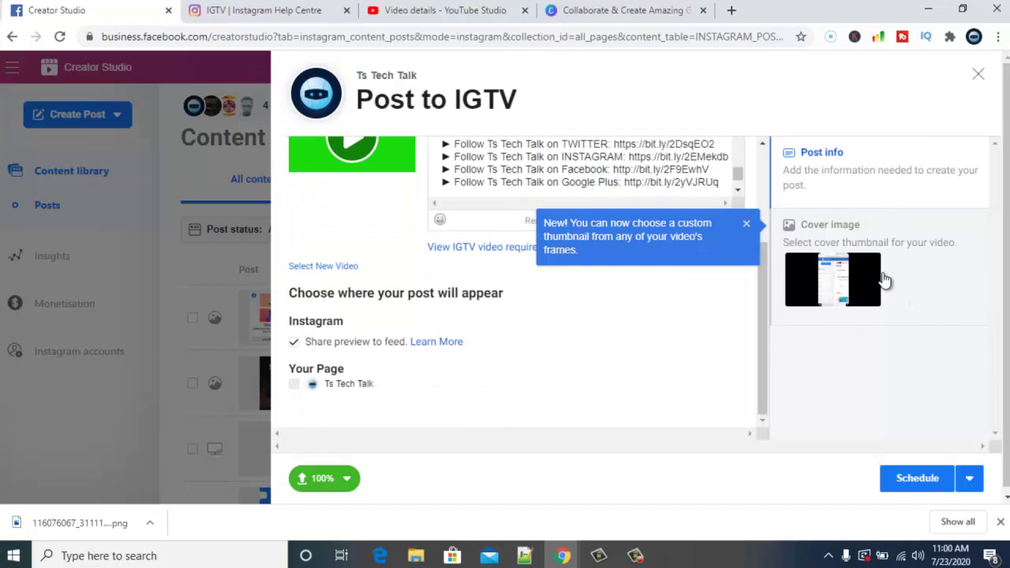
Step: Submit the IGTV post so it is listed as Scheduled for 26/07/2020 03:39
click(917, 479)
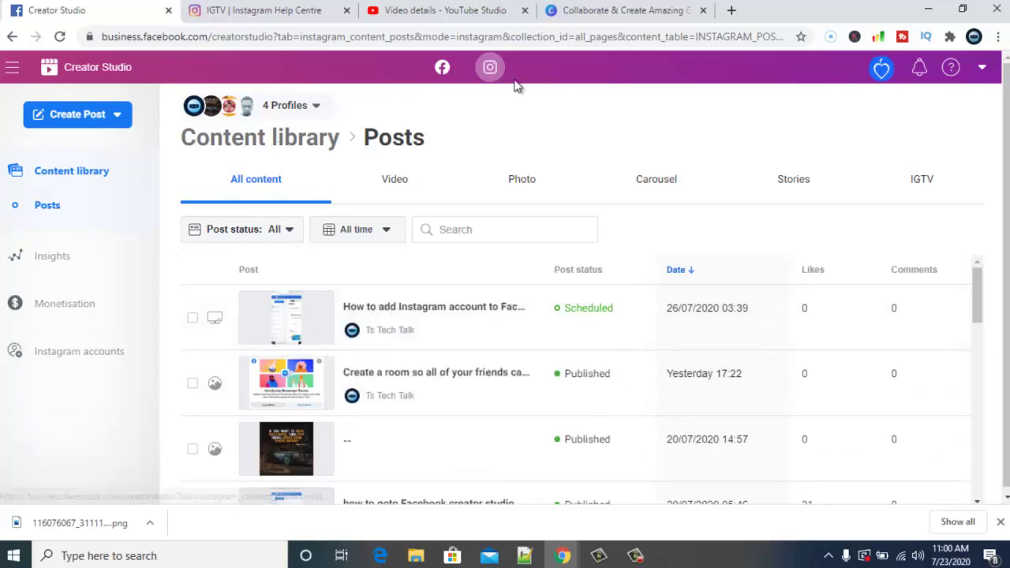
Step: Open the Facebook Page content library and filter its posts to Scheduled only
click(444, 69)
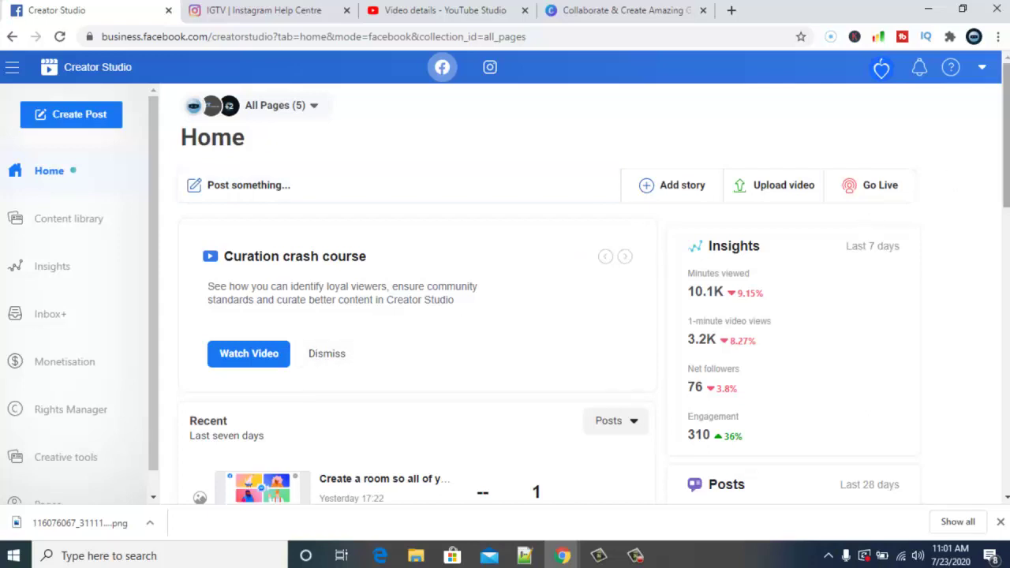
scroll(1005, 134, down, 3)
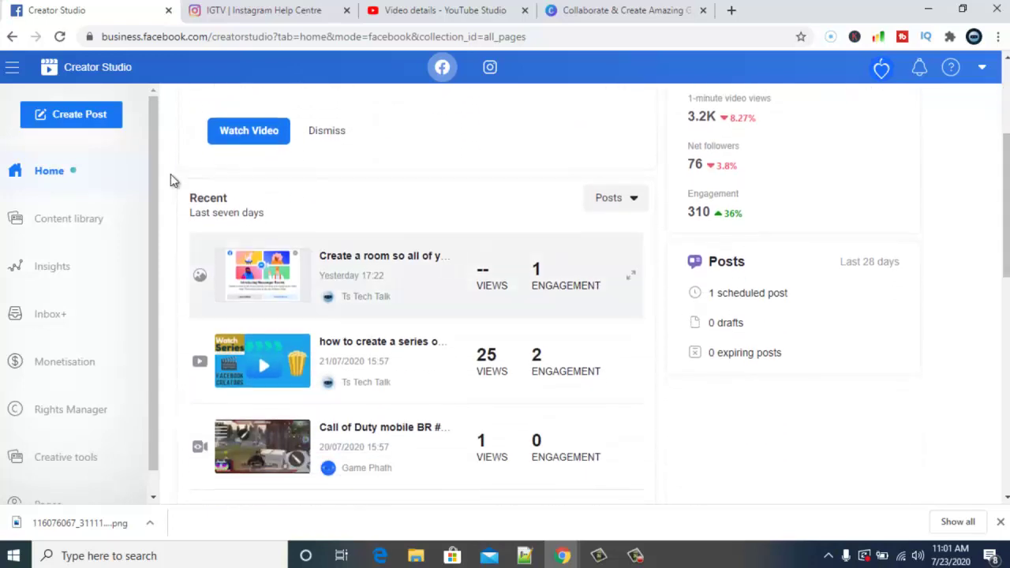
scroll(505, 292, up, 3)
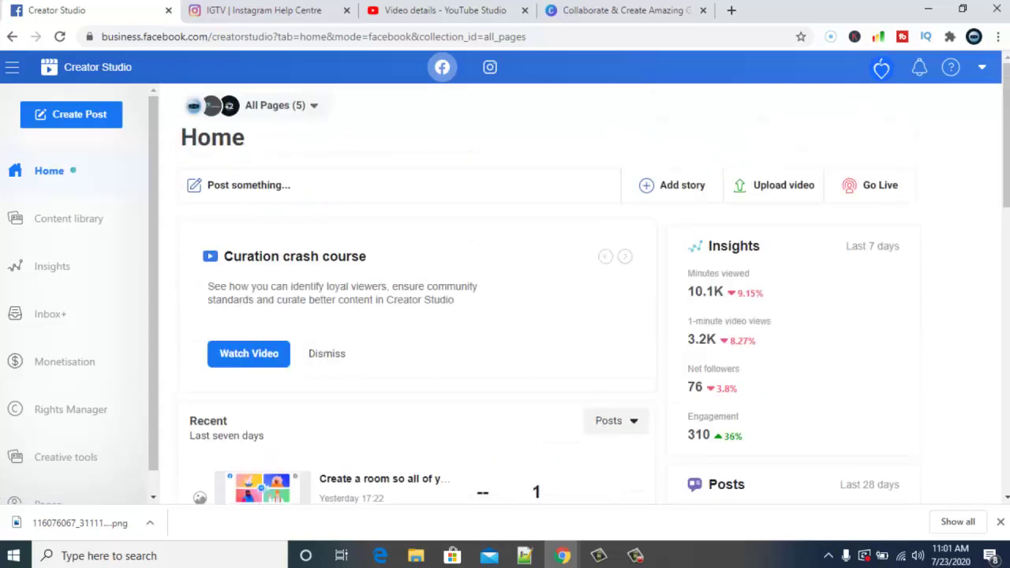
click(71, 227)
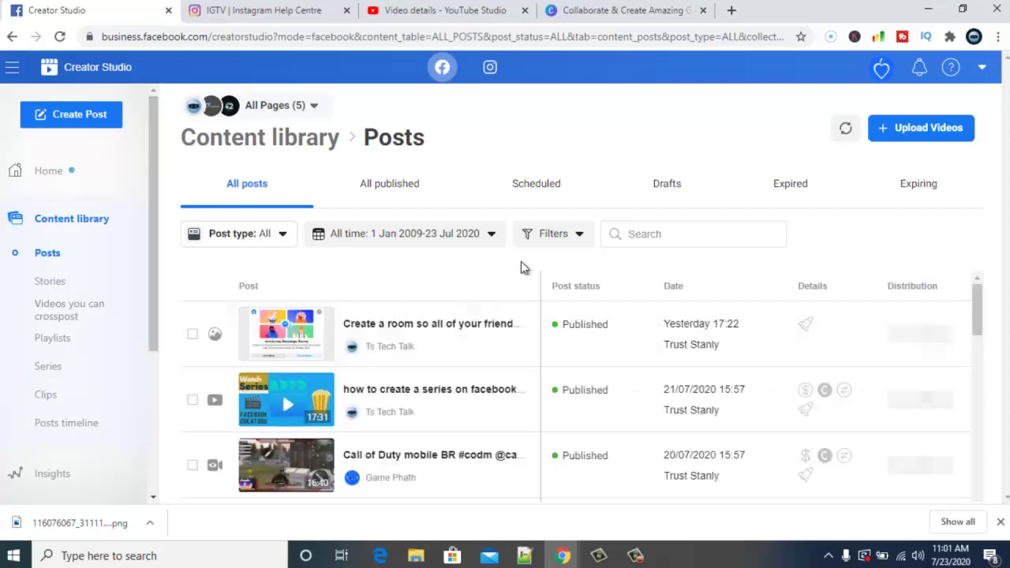
click(259, 237)
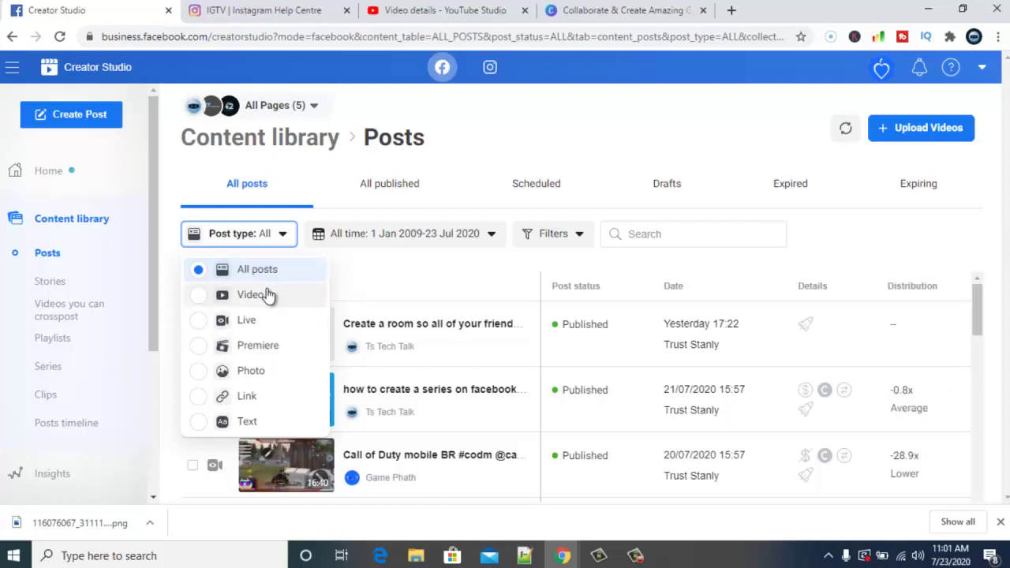
click(548, 184)
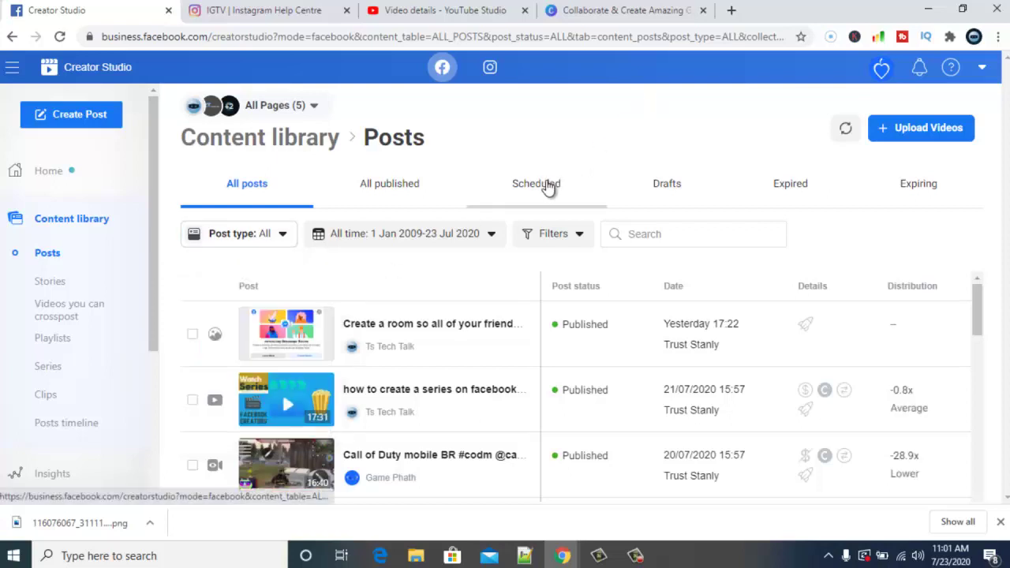